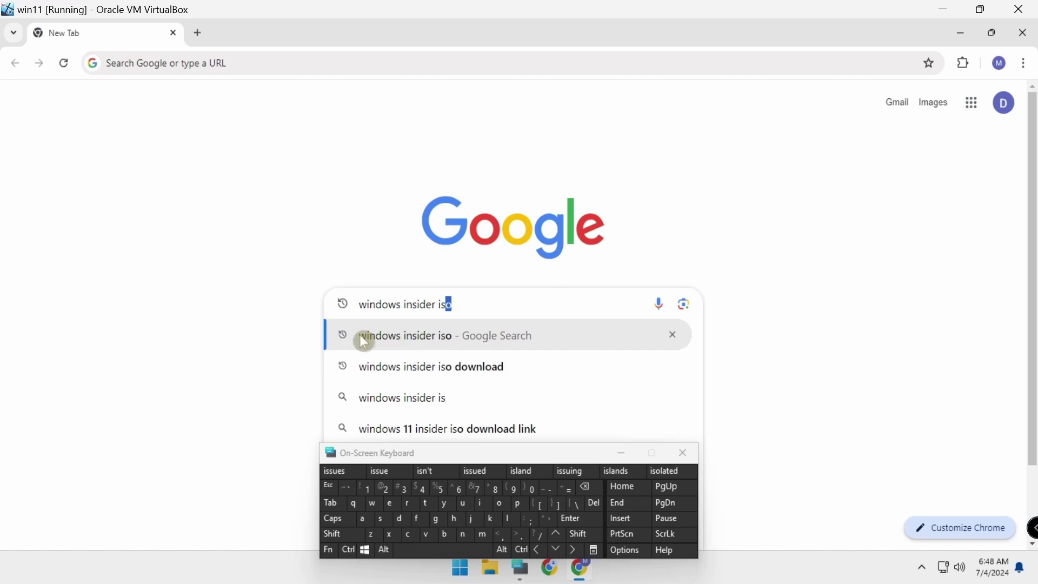
# - Search Google for 'windows insider iso' and follow Microsoft Learn's 'Using ISOs' article to the Insider downloads page
pyautogui.click(393, 338)
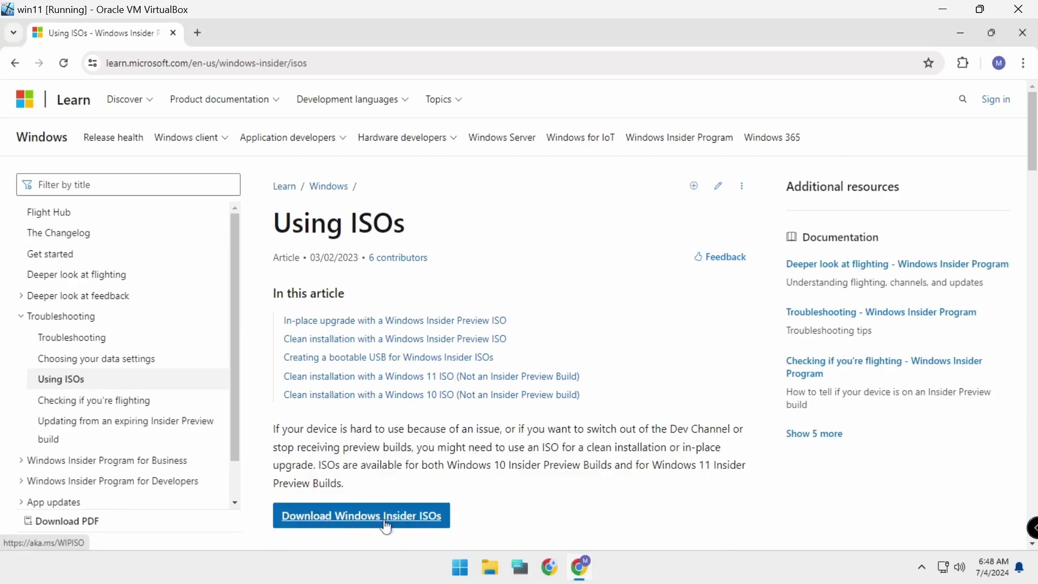
pyautogui.click(356, 516)
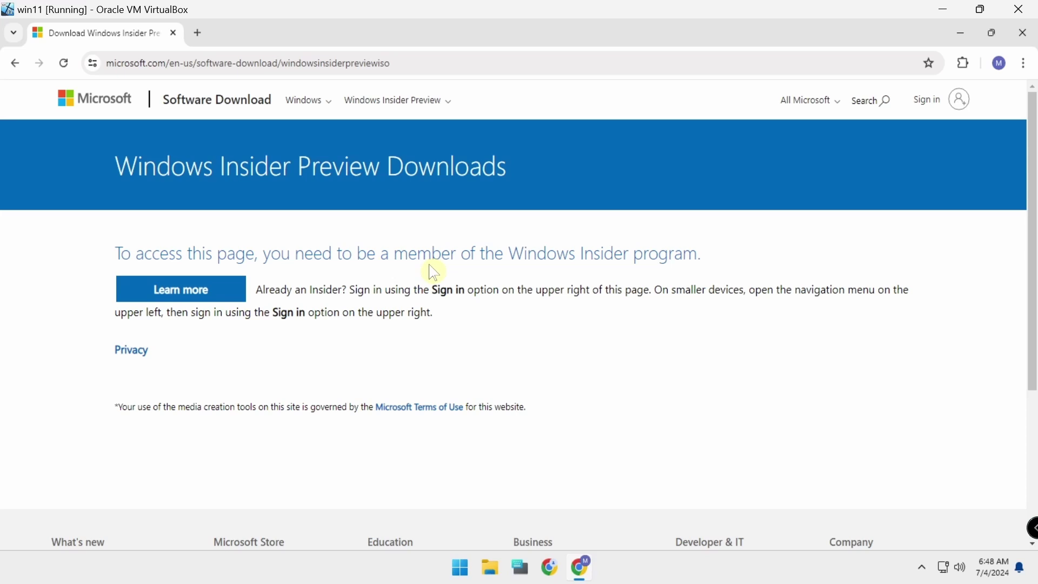
# - Submit the account e-mail at Microsoft sign-in so a code is sent, then open a new Google tab
pyautogui.click(928, 99)
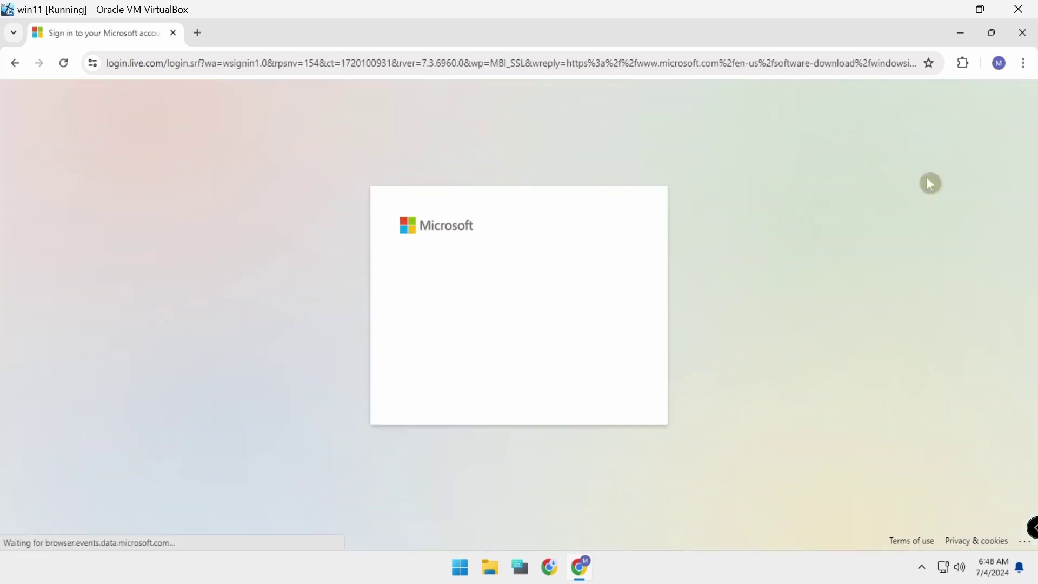
pyautogui.click(519, 268)
pyautogui.hotkey('ctrl', 'v')
pyautogui.click(600, 359)
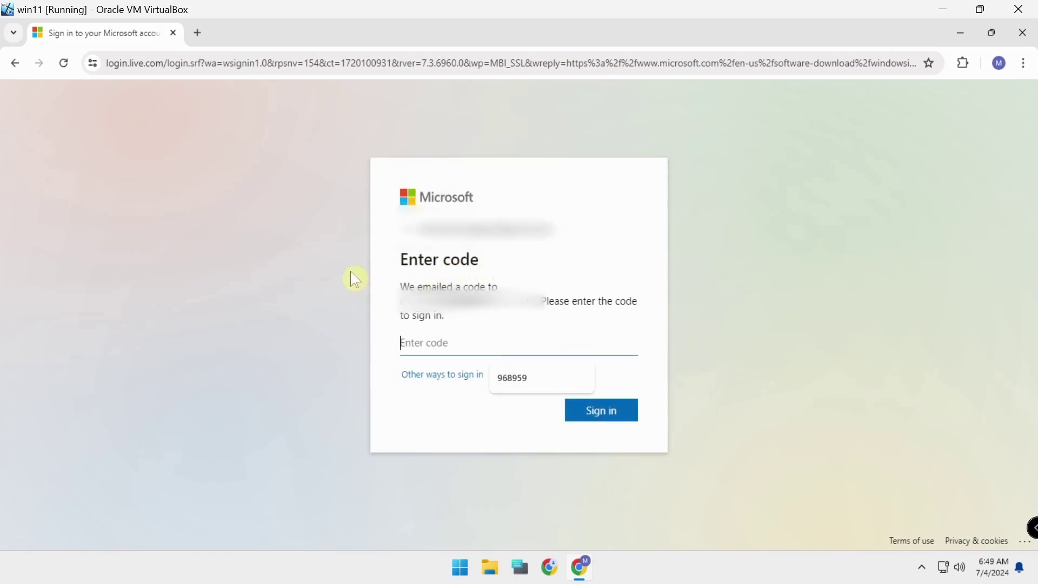
pyautogui.click(200, 100)
pyautogui.hotkey('ctrl', 't')
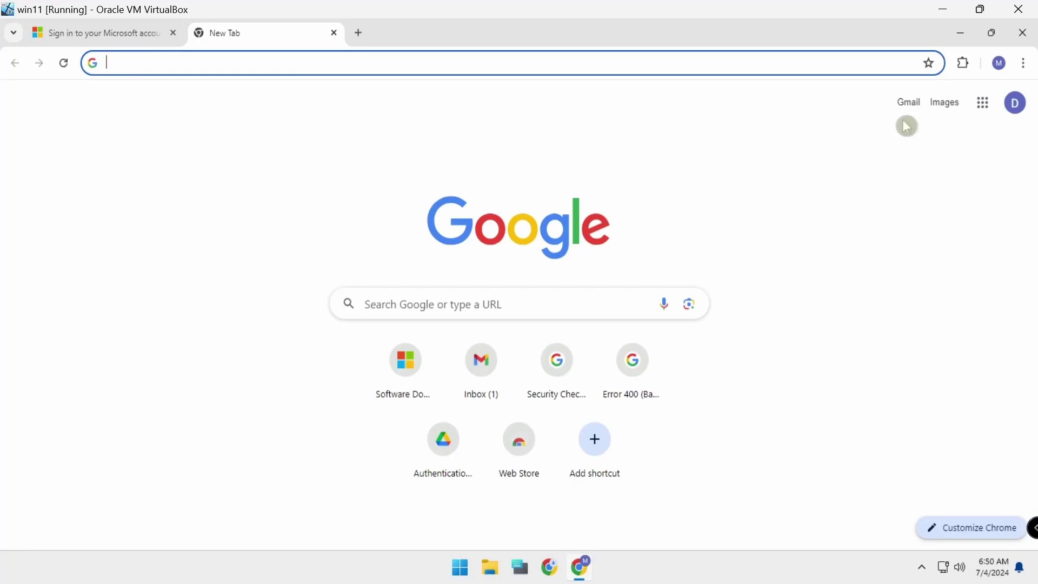
# - Open the Microsoft code email in Gmail to retrieve the single-use sign-in code
pyautogui.click(910, 104)
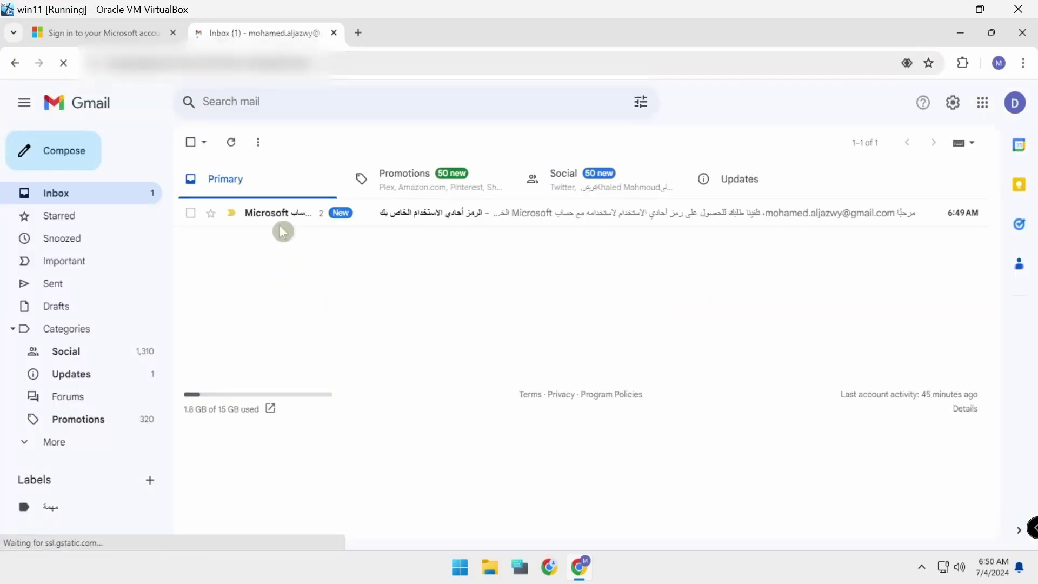
pyautogui.click(280, 219)
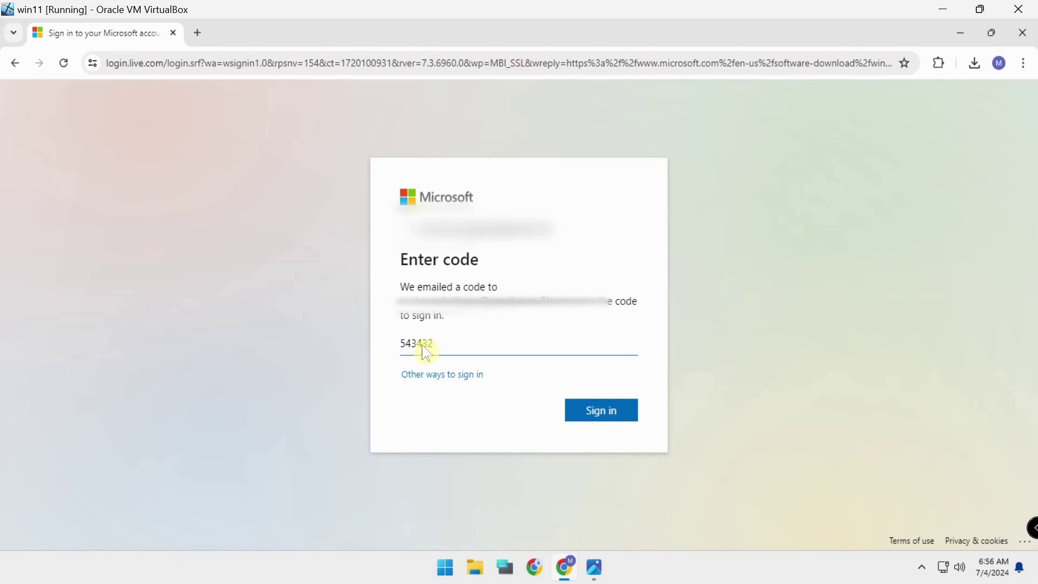
# - Submit the code, choose to stay signed in, and scroll down to Select edition
pyautogui.click(603, 413)
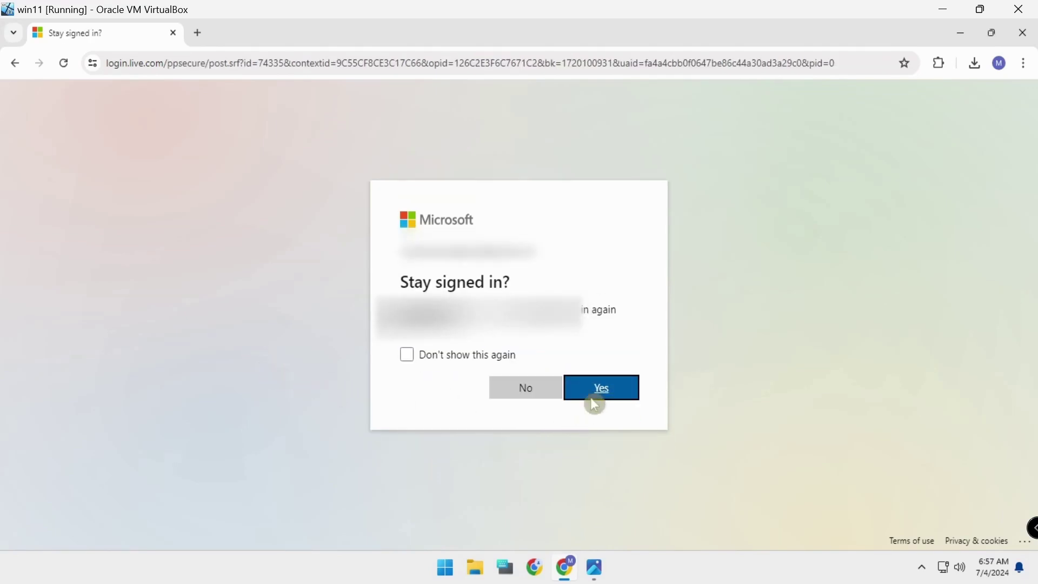
pyautogui.click(611, 400)
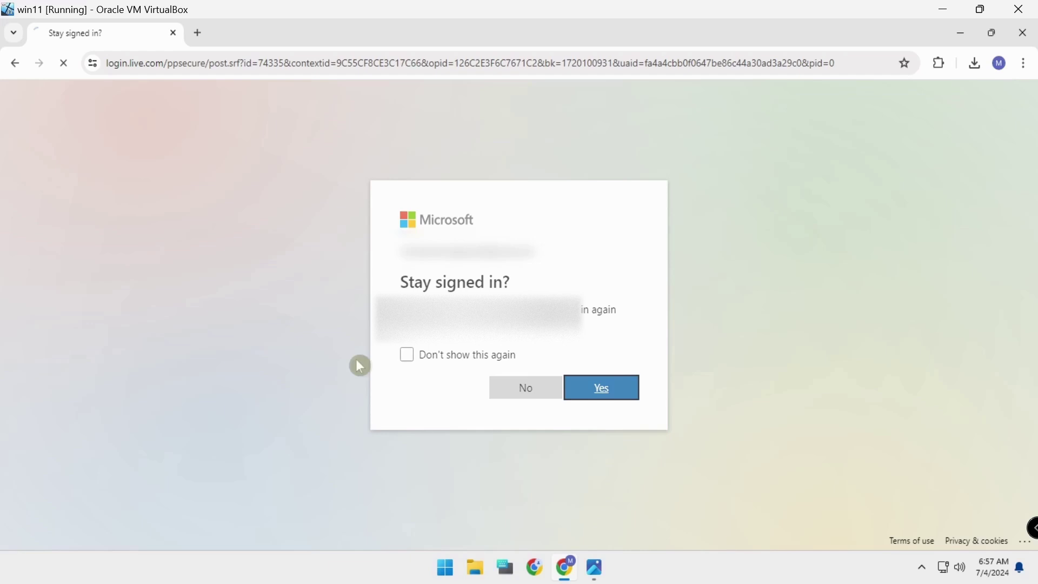
pyautogui.scroll(-5, 278, 284)
pyautogui.scroll(-15, 280, 285)
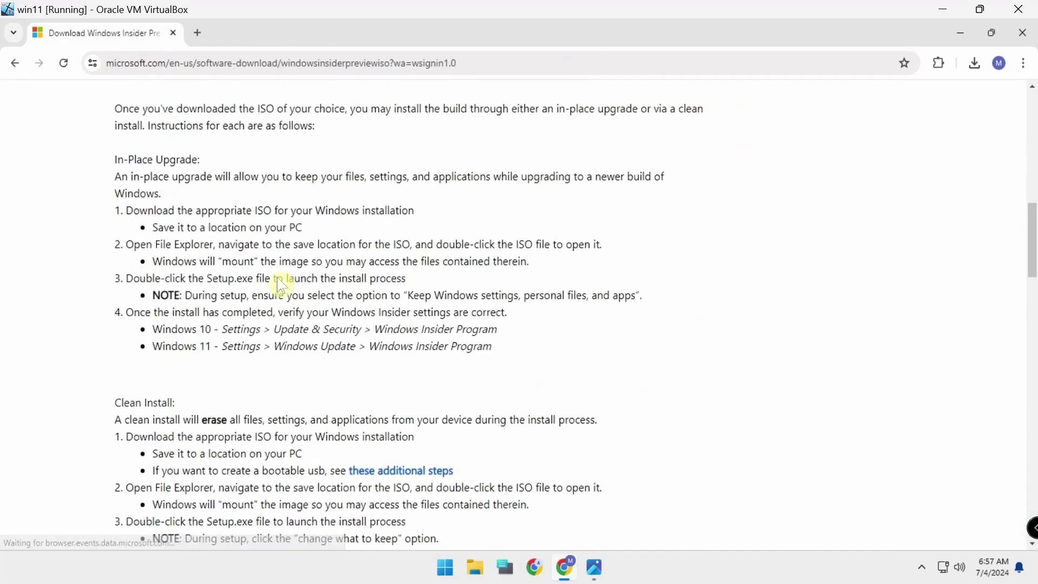
pyautogui.scroll(-10, 281, 284)
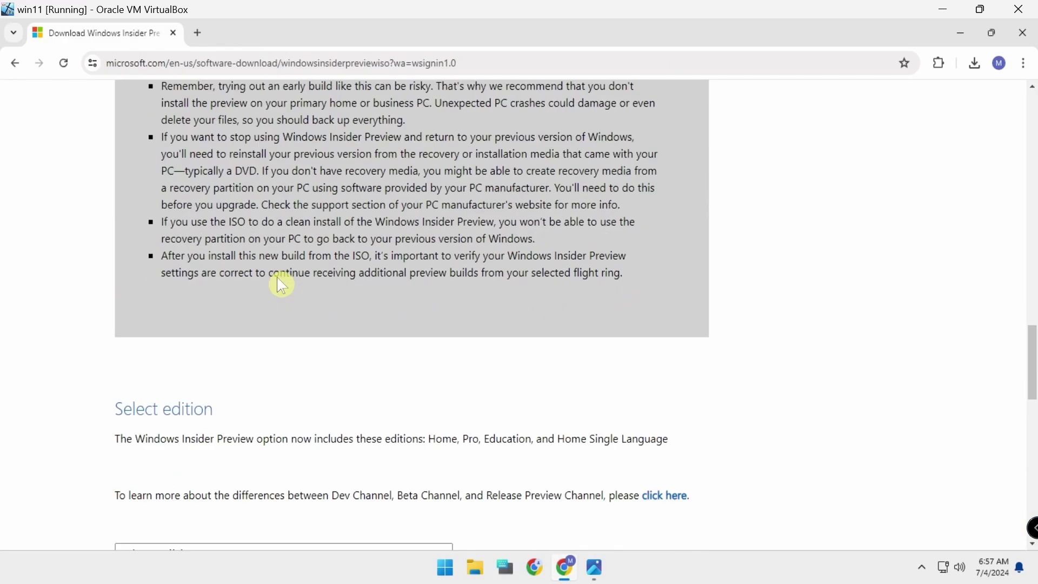
# - Select and confirm the Windows 11 Release Preview Channel edition
pyautogui.click(447, 273)
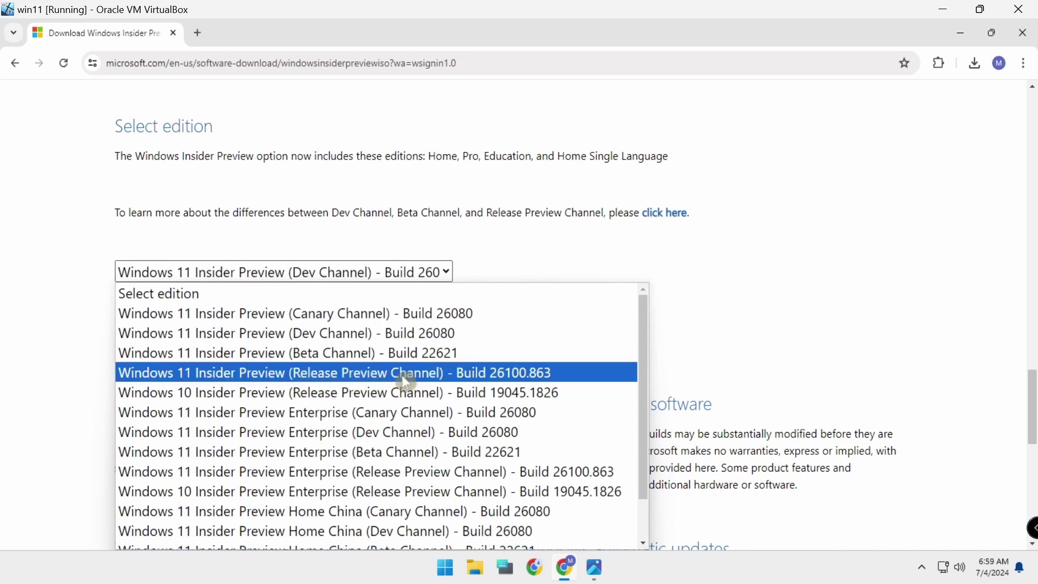
pyautogui.click(489, 375)
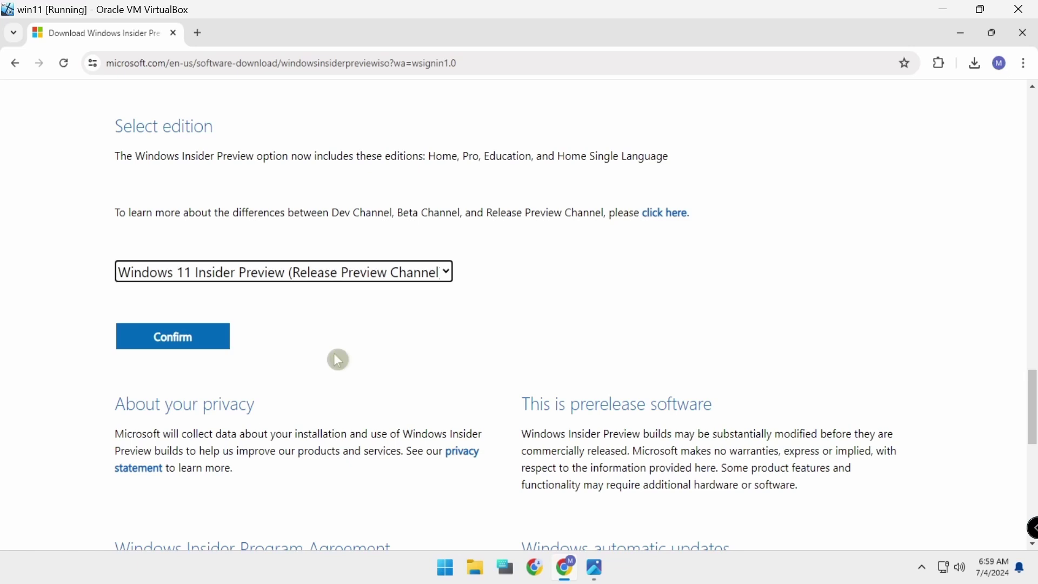
pyautogui.click(159, 347)
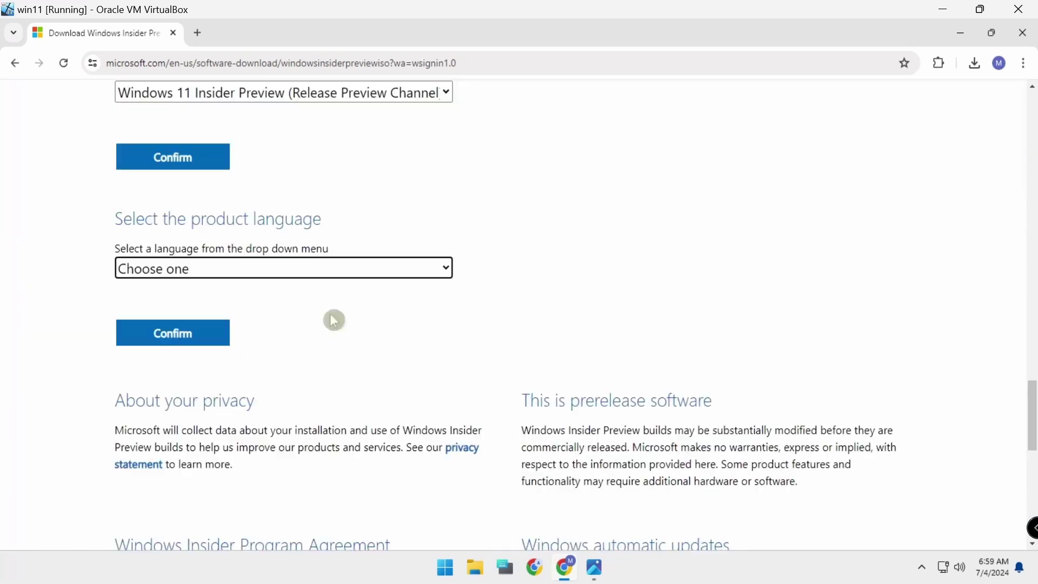
# - Choose English (United States) and start the 64-bit Build 26100.863 ISO download
pyautogui.click(266, 273)
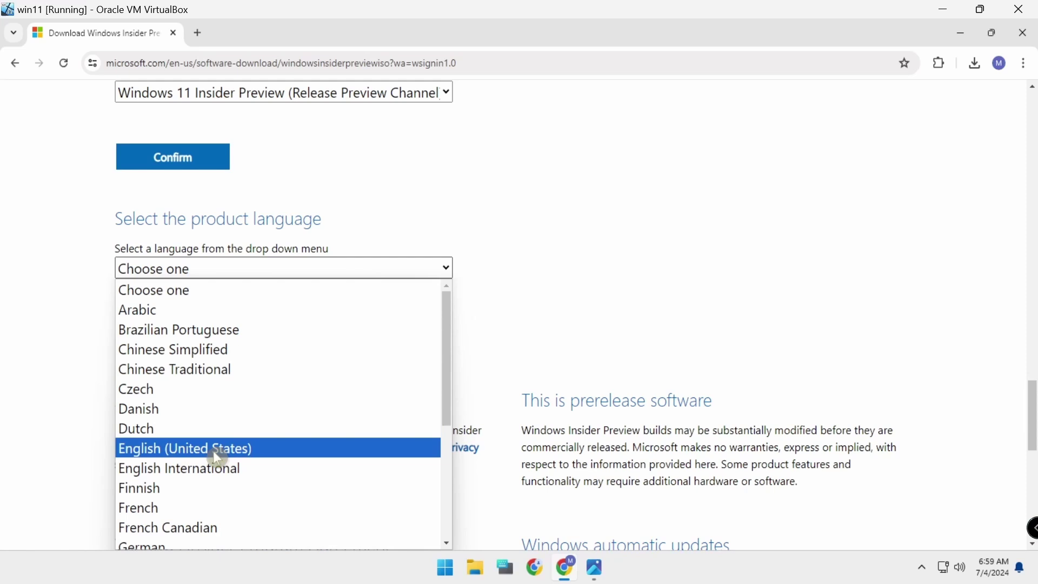
pyautogui.click(173, 456)
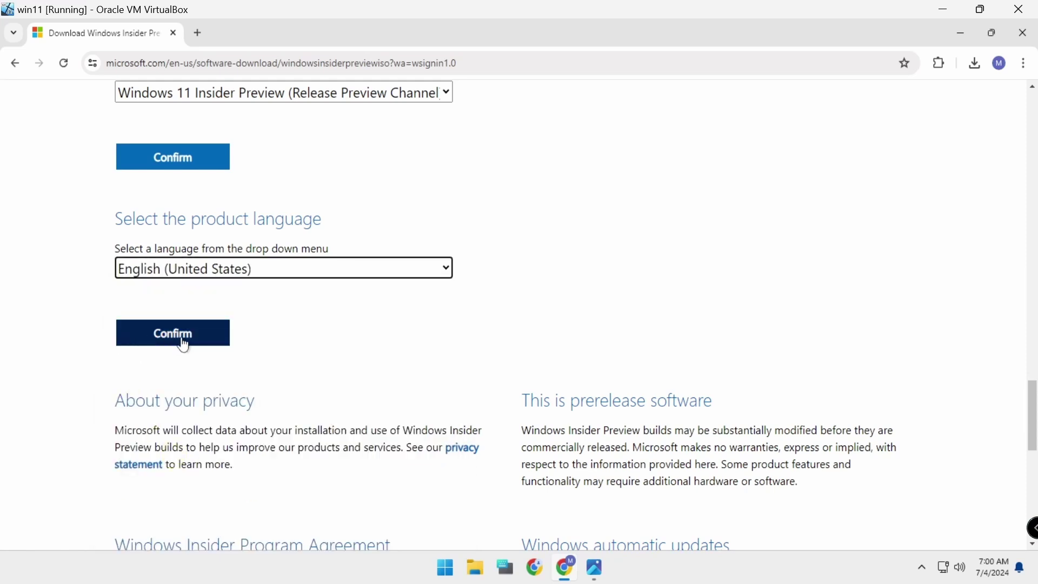
pyautogui.click(159, 347)
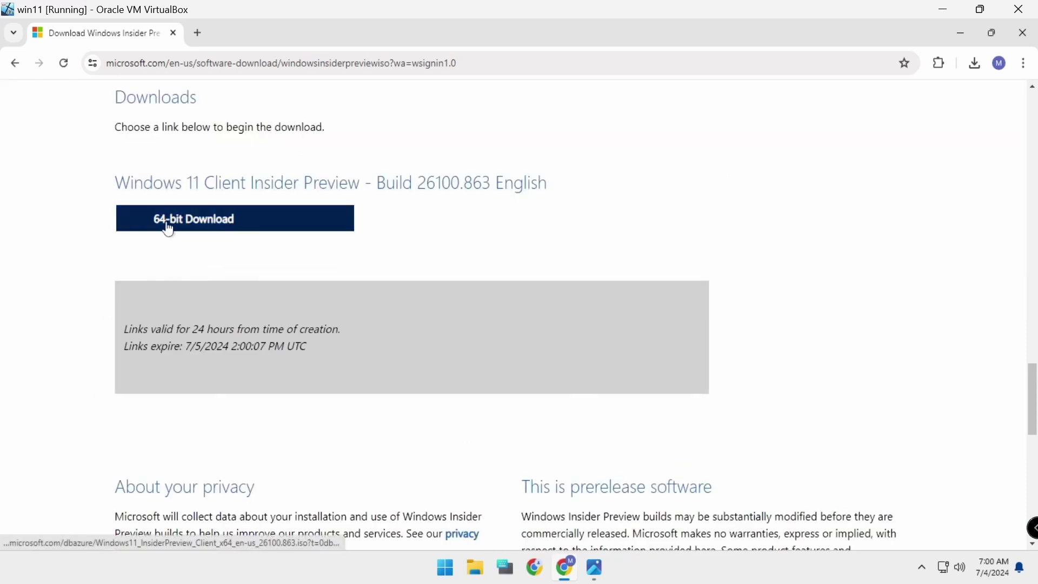
pyautogui.click(193, 226)
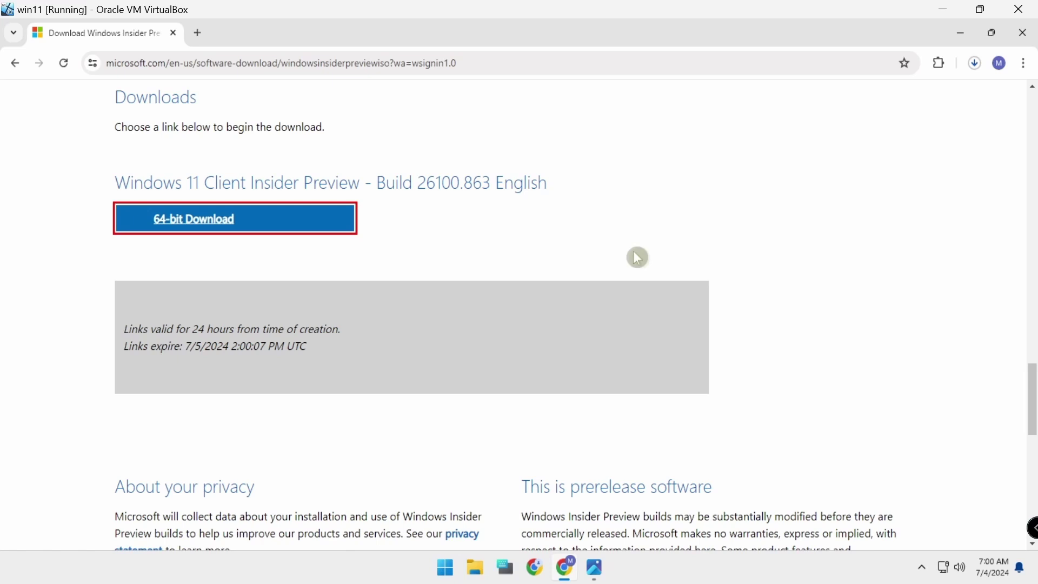
# - Open the downloaded Windows 11 Insider ISO from Chrome so it mounts as DVD Drive (F:)
pyautogui.click(975, 64)
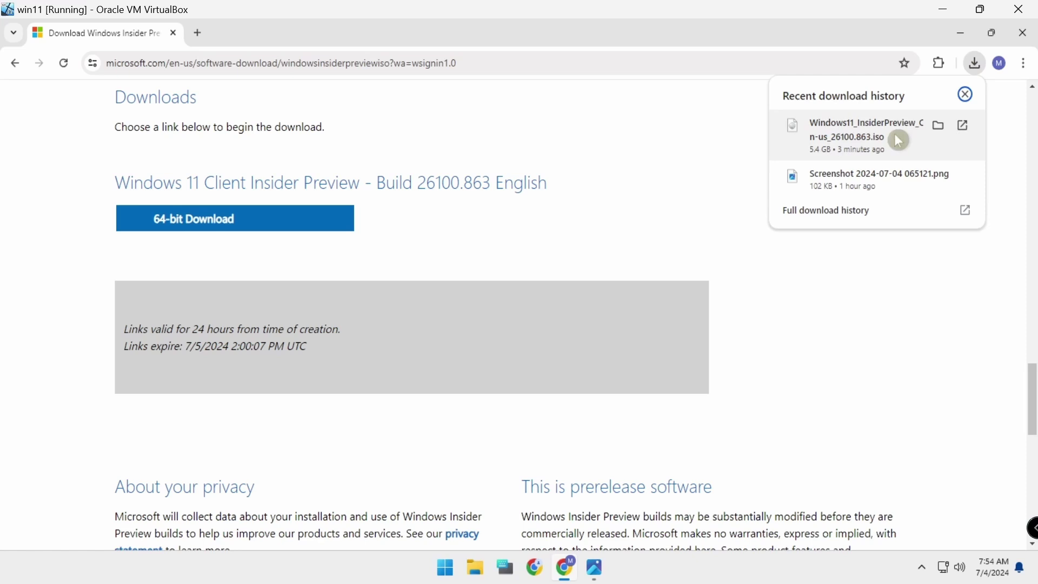
pyautogui.click(964, 126)
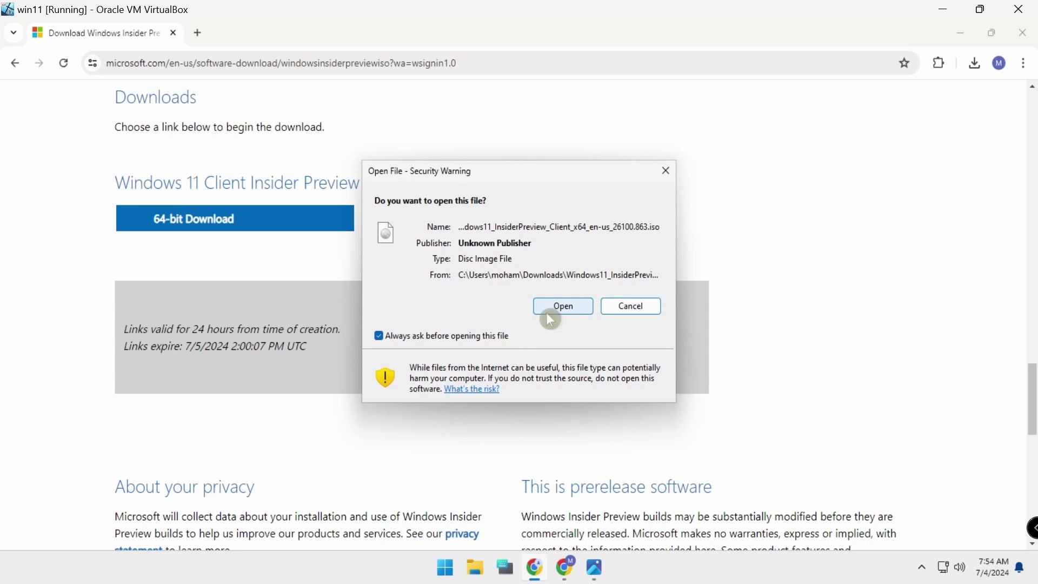
pyautogui.click(562, 307)
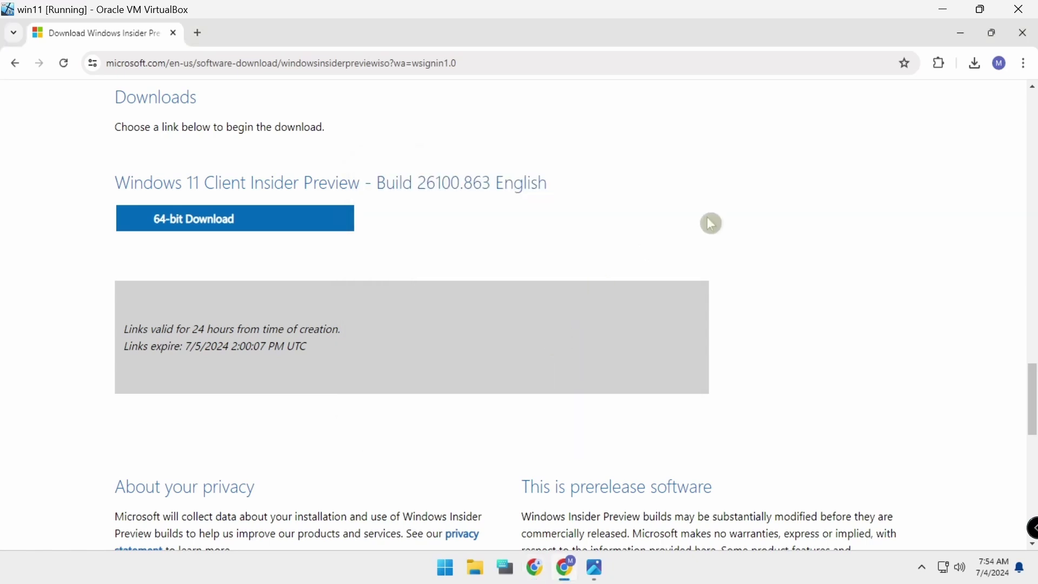
pyautogui.click(960, 33)
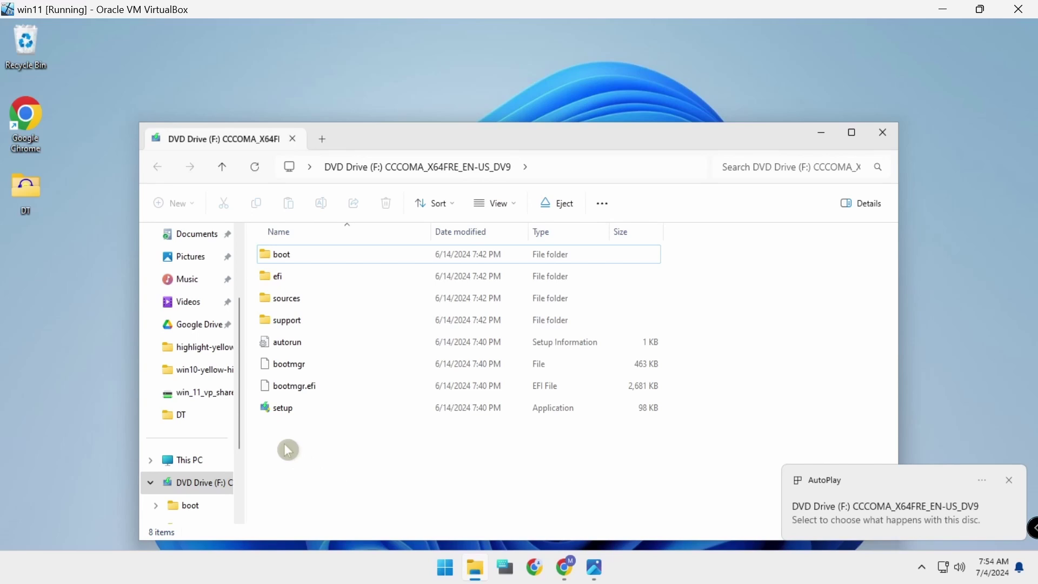
# - Run setup from DVD Drive (F:) and minimize File Explorer while it starts
pyautogui.click(277, 415)
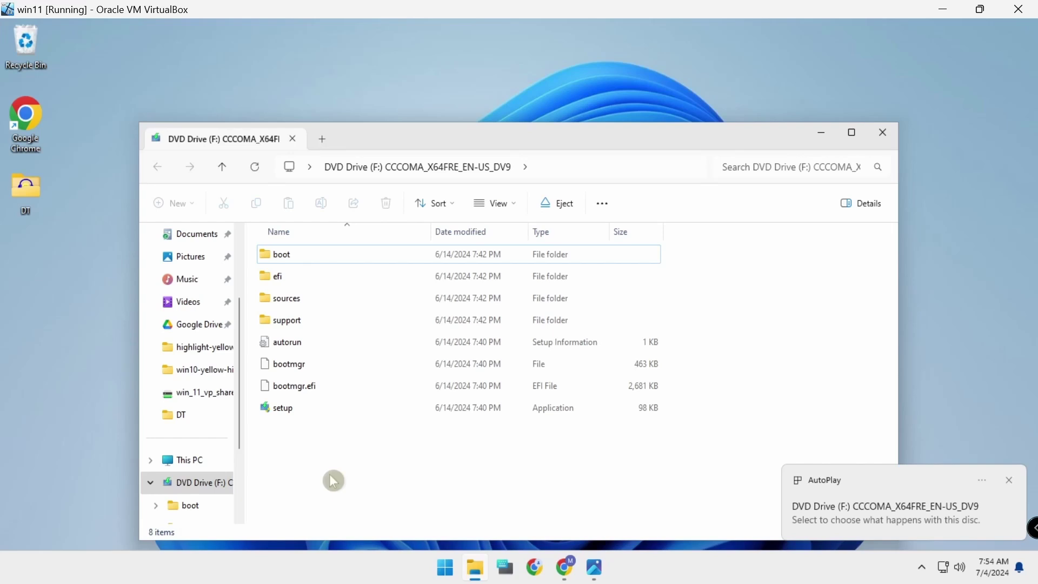
pyautogui.click(273, 414)
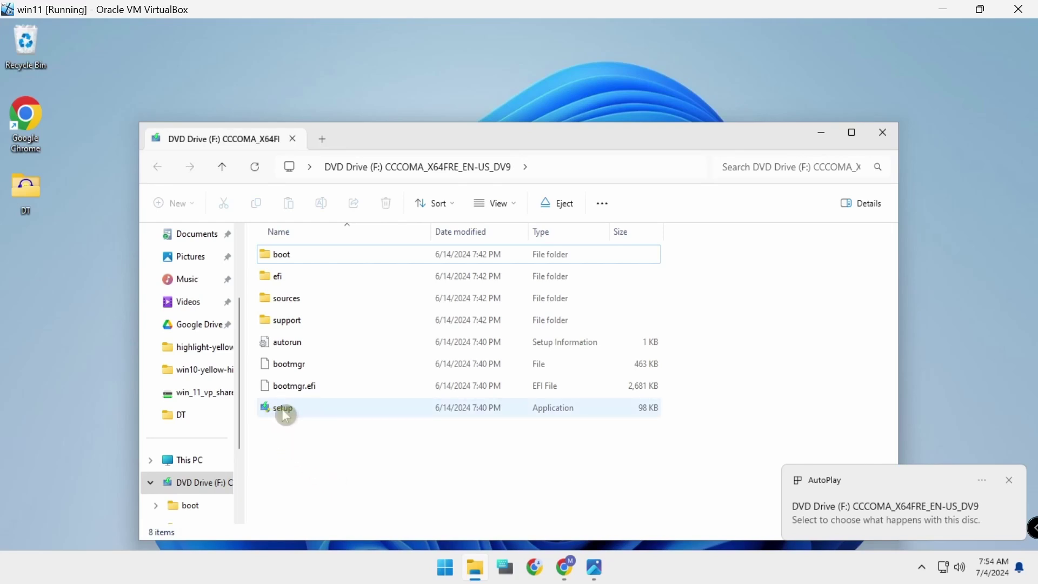
pyautogui.click(283, 412)
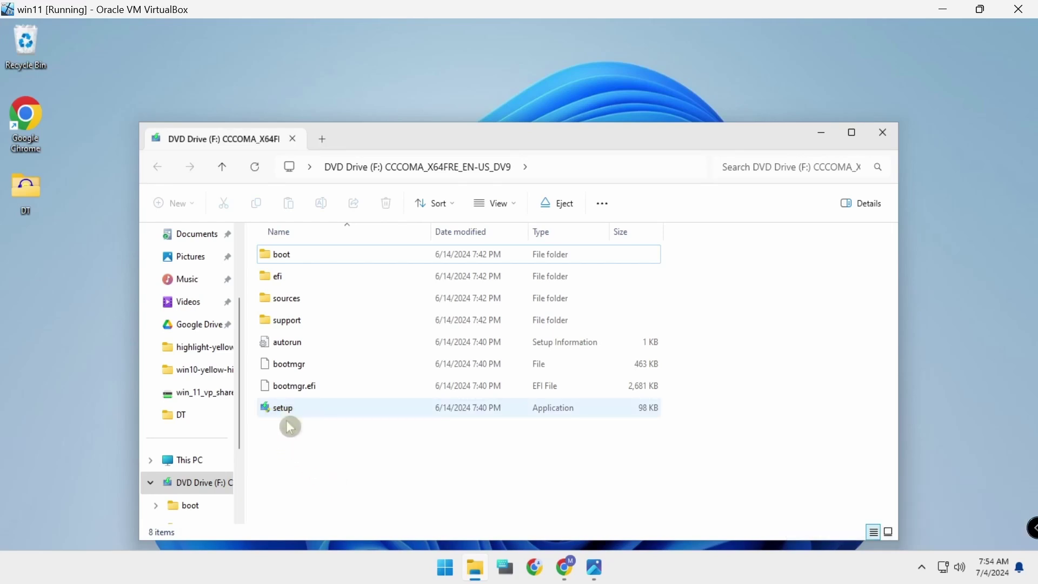
pyautogui.click(821, 134)
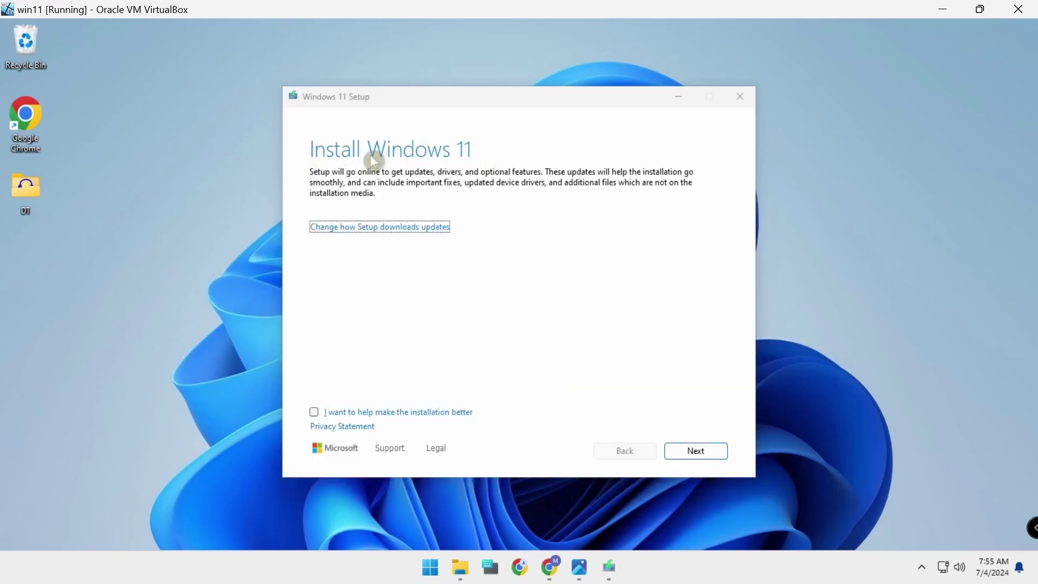
# - Accept the licence terms and install Windows 11 Home, keeping personal files and apps
pyautogui.click(698, 453)
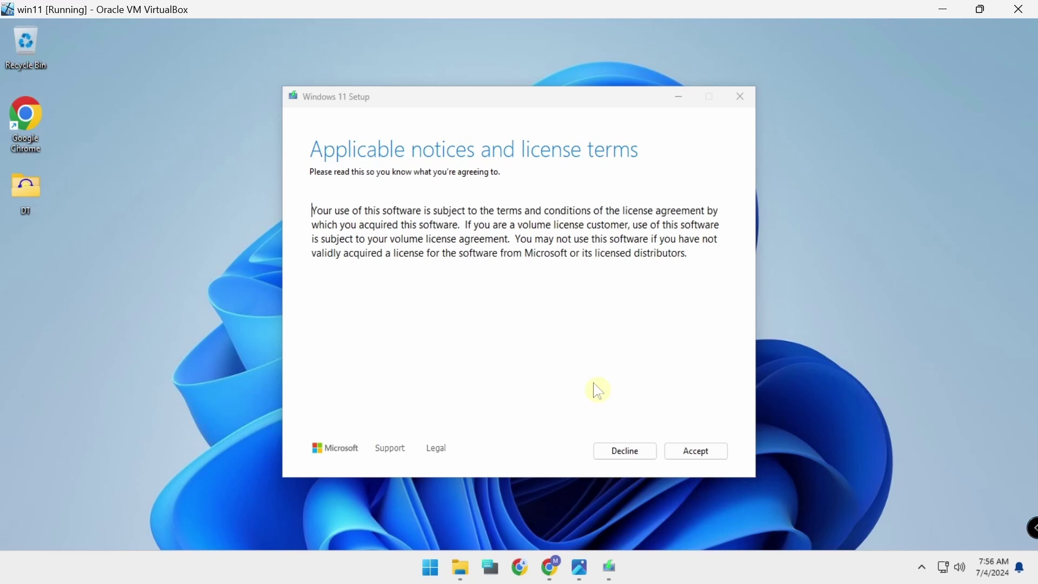
pyautogui.click(691, 452)
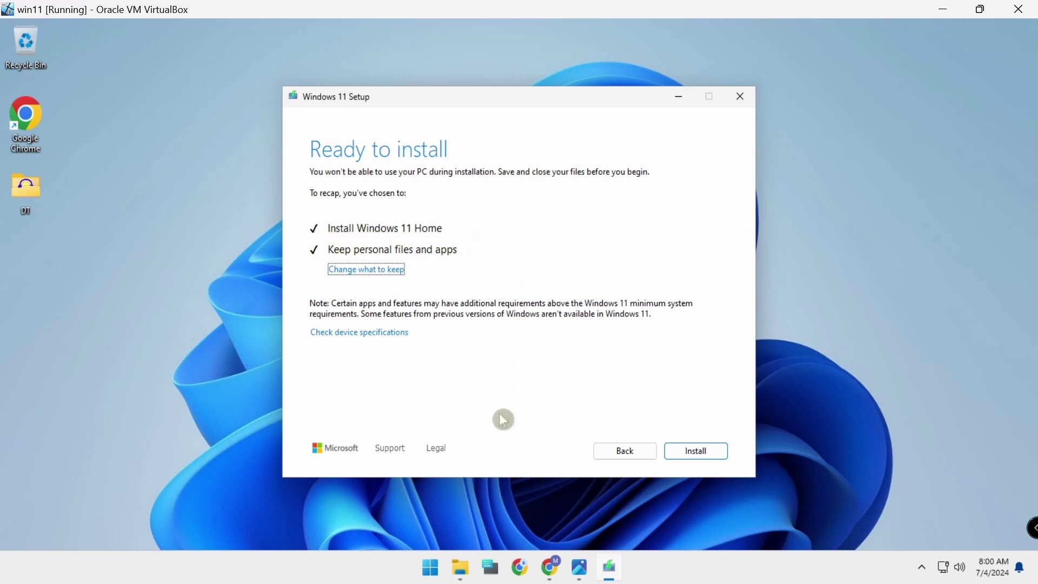
pyautogui.click(697, 454)
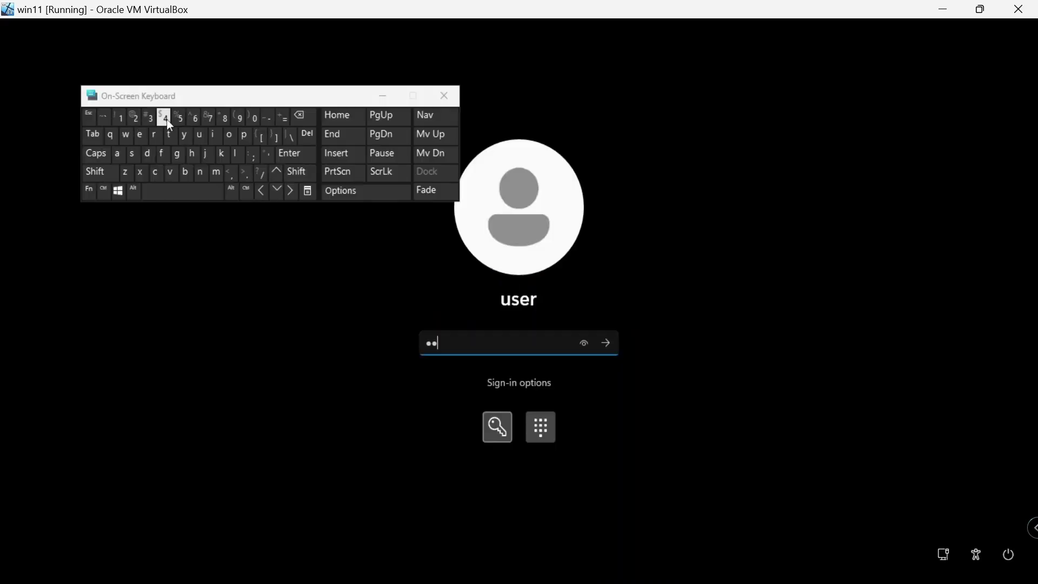
# - Enter the account password with the On-Screen Keyboard and sign in to the desktop
pyautogui.click(165, 118)
pyautogui.click(165, 118)
pyautogui.click(616, 345)
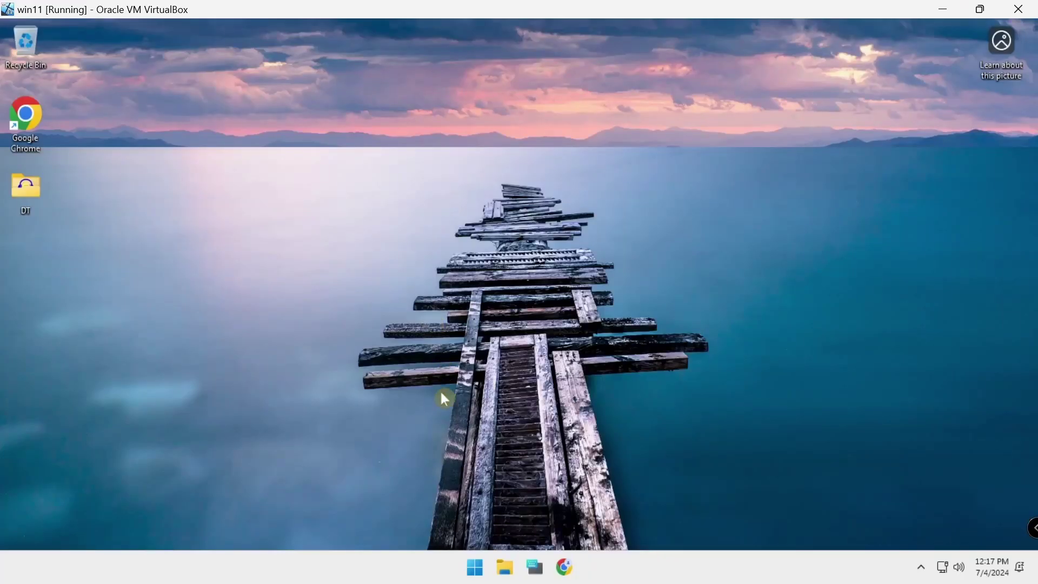
pyautogui.rightClick(475, 567)
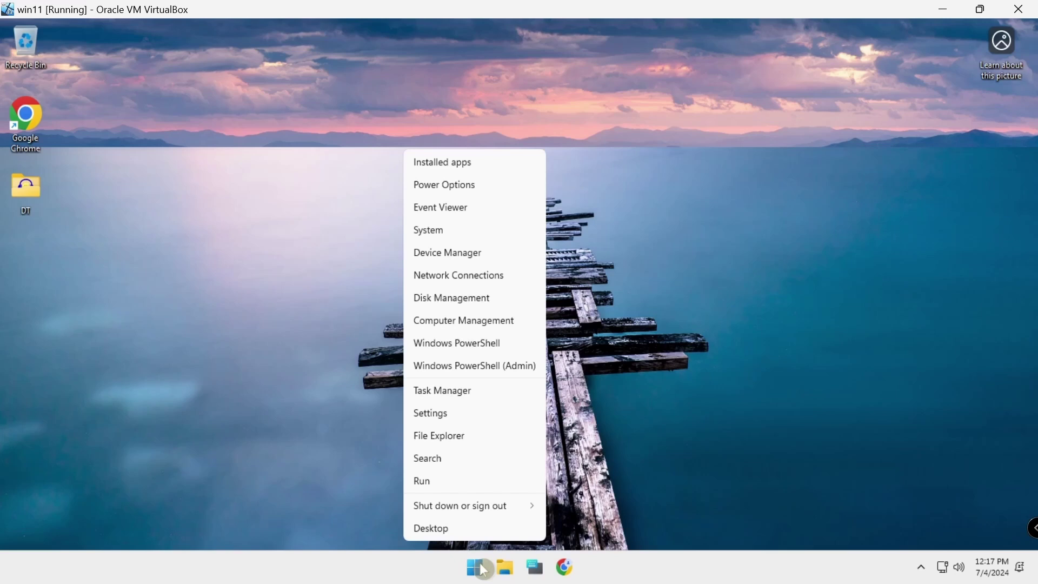
pyautogui.click(427, 230)
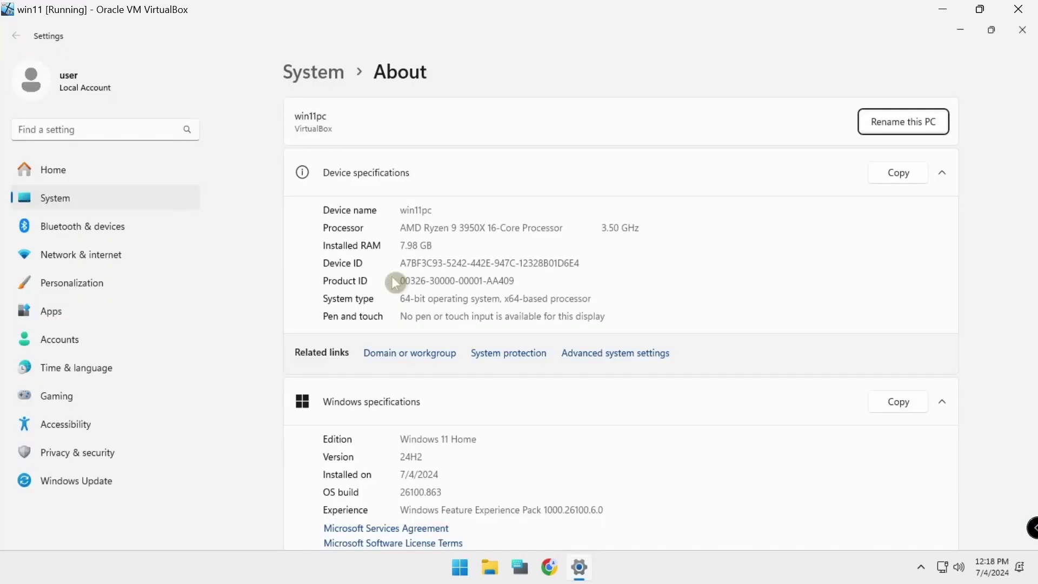
pyautogui.scroll(-4, 395, 281)
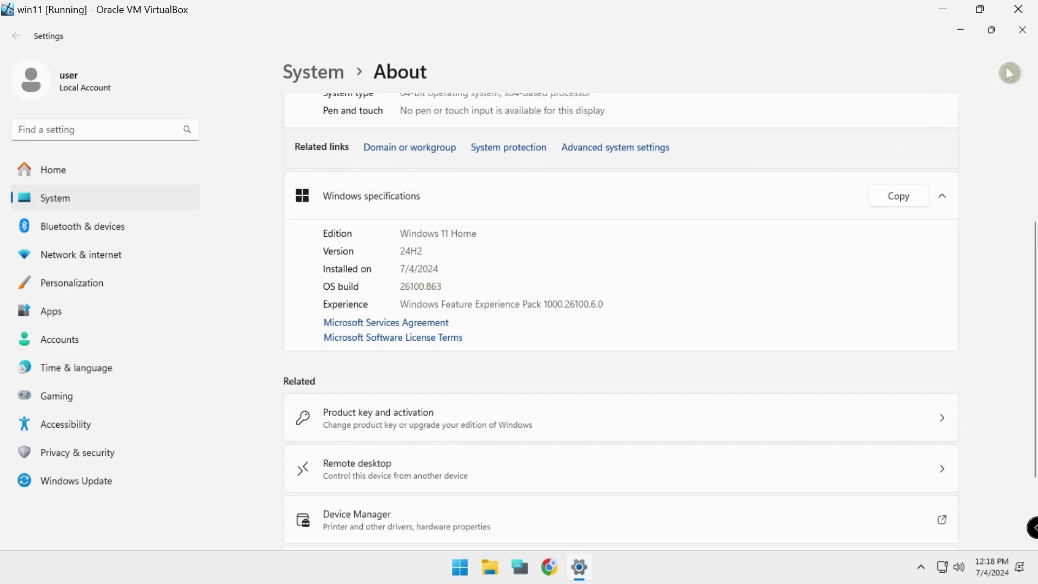
pyautogui.click(1023, 31)
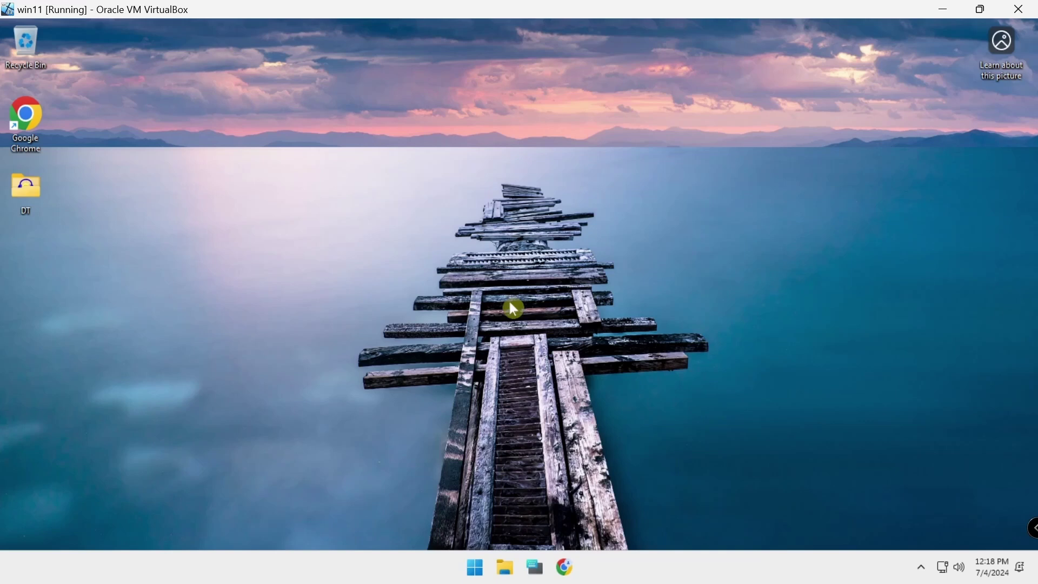